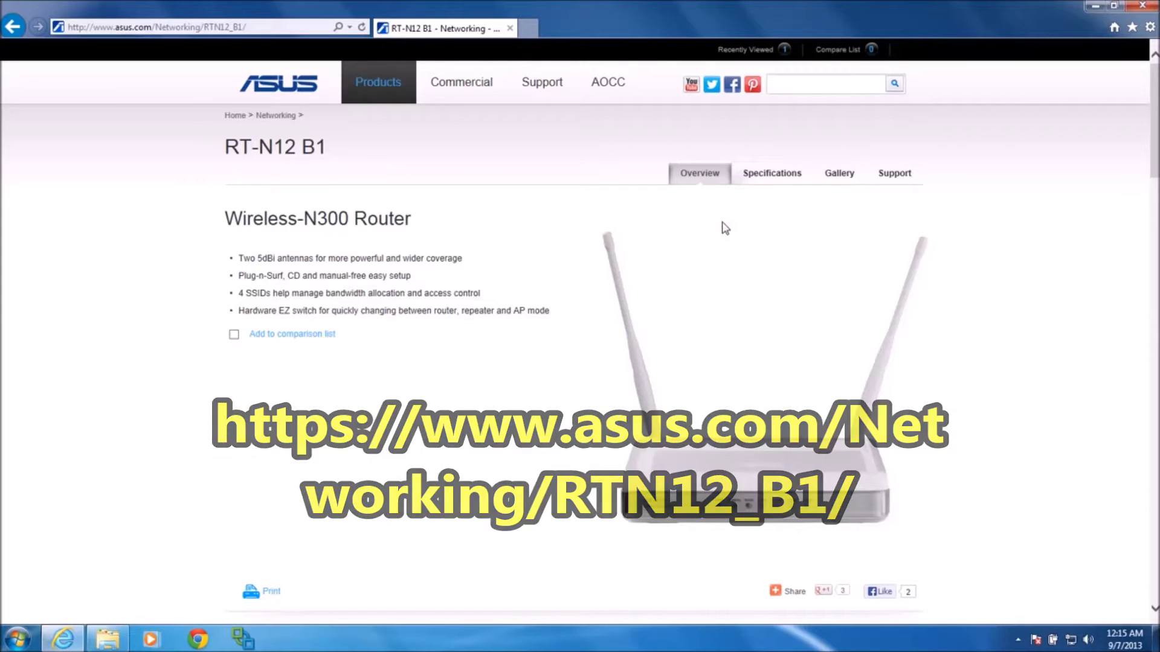
Step: Open the RT-N12 B1 support page and go to its download section
left_click(894, 178)
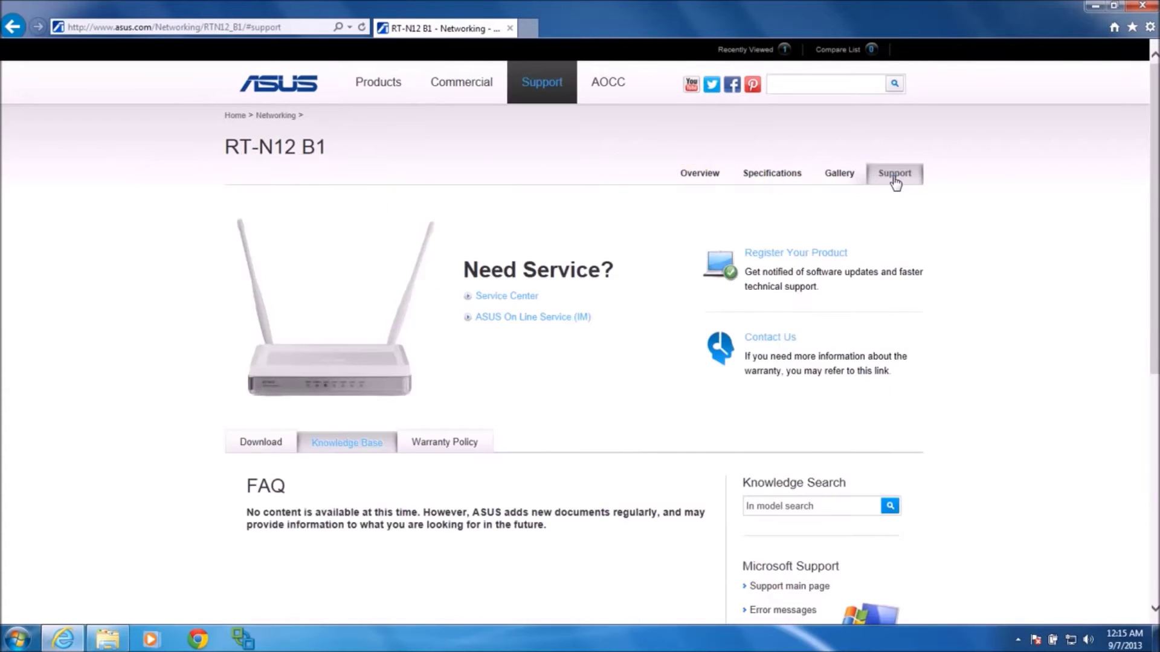
left_click(261, 444)
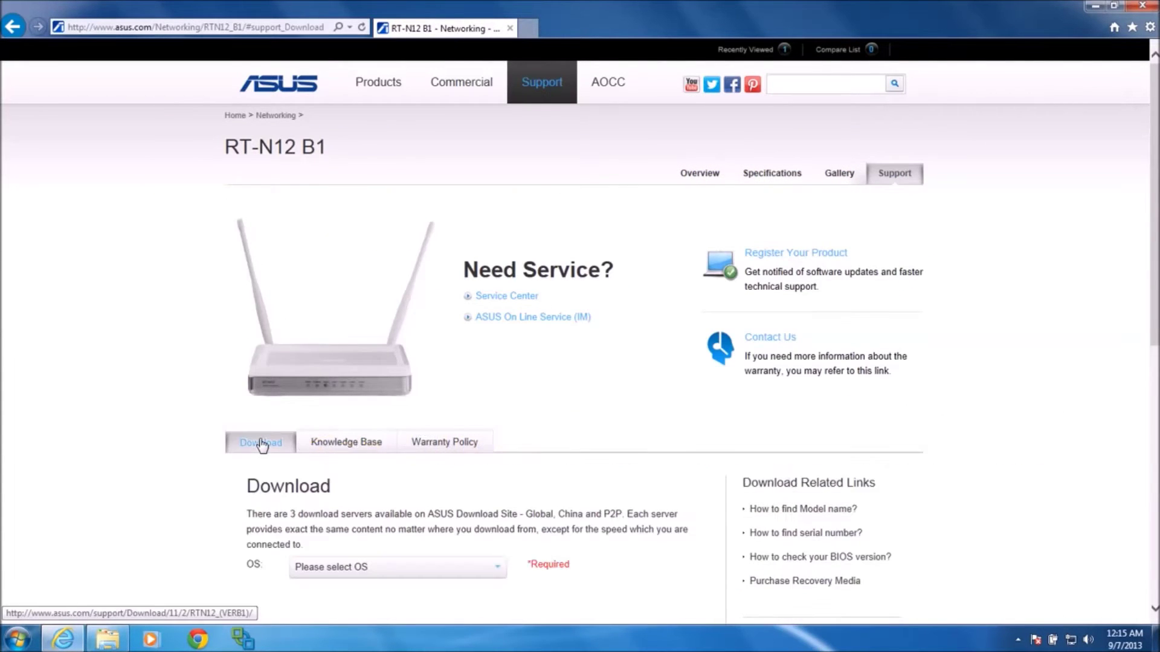
scroll(261, 444, "down", 4)
scroll(392, 339, "down", 1)
Step: Choose Windows 7 64bit and download firmware 3.0.0.4.374.430 from the Global server
left_click(459, 279)
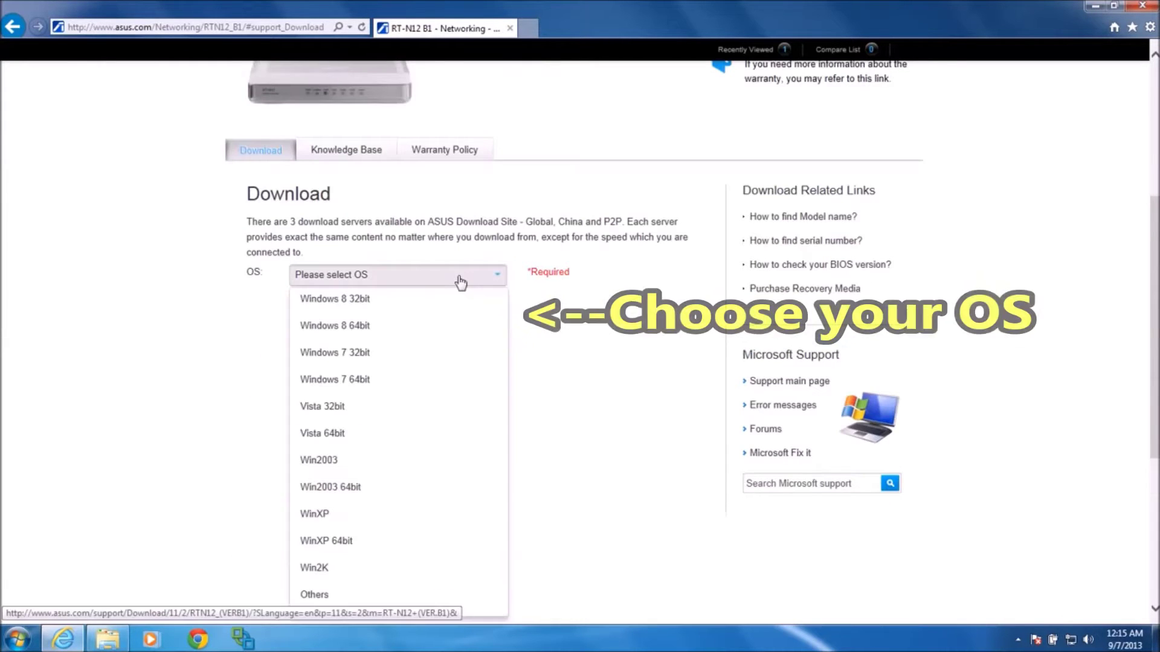
left_click(360, 379)
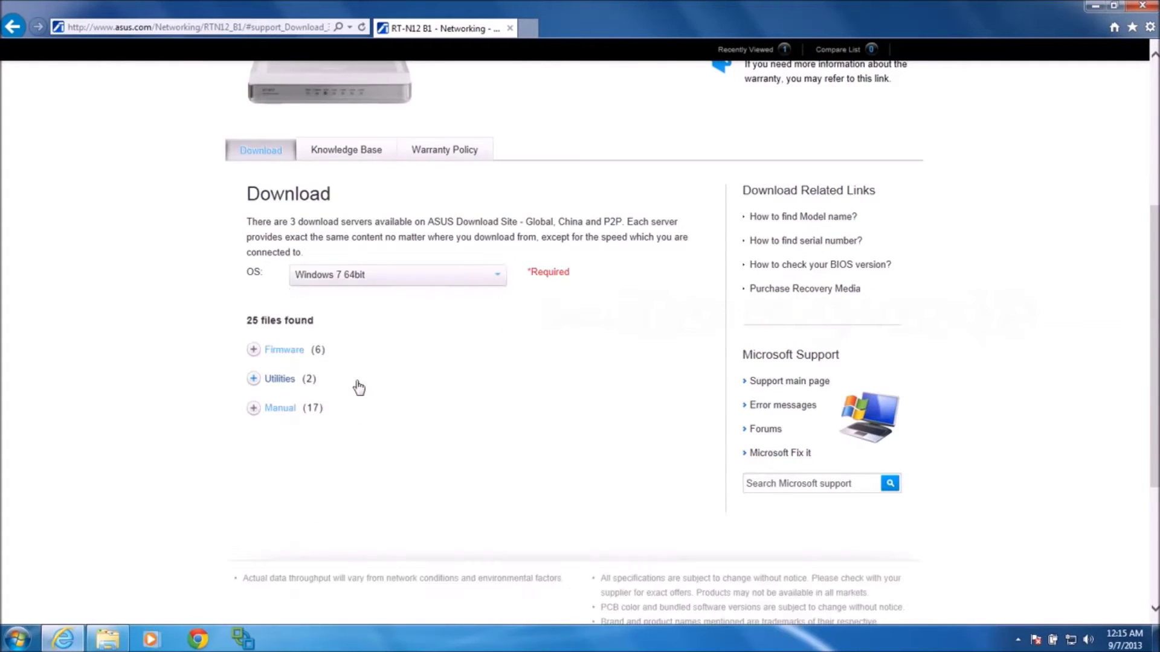
left_click(295, 361)
scroll(295, 360, "down", 5)
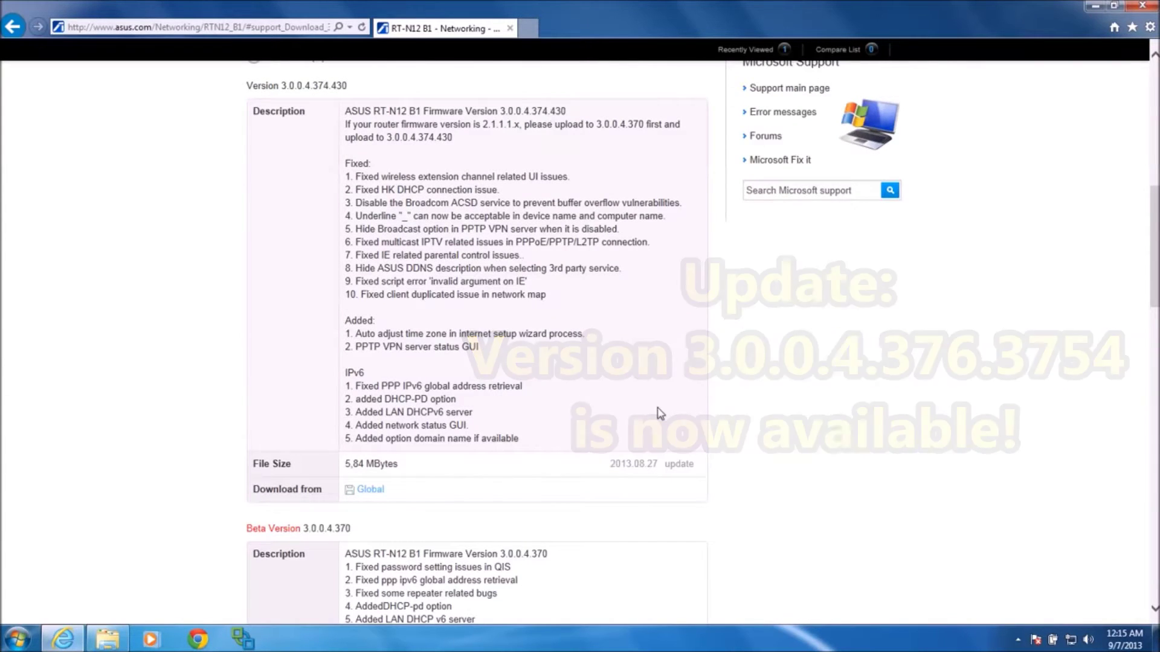
scroll(393, 420, "down", 1)
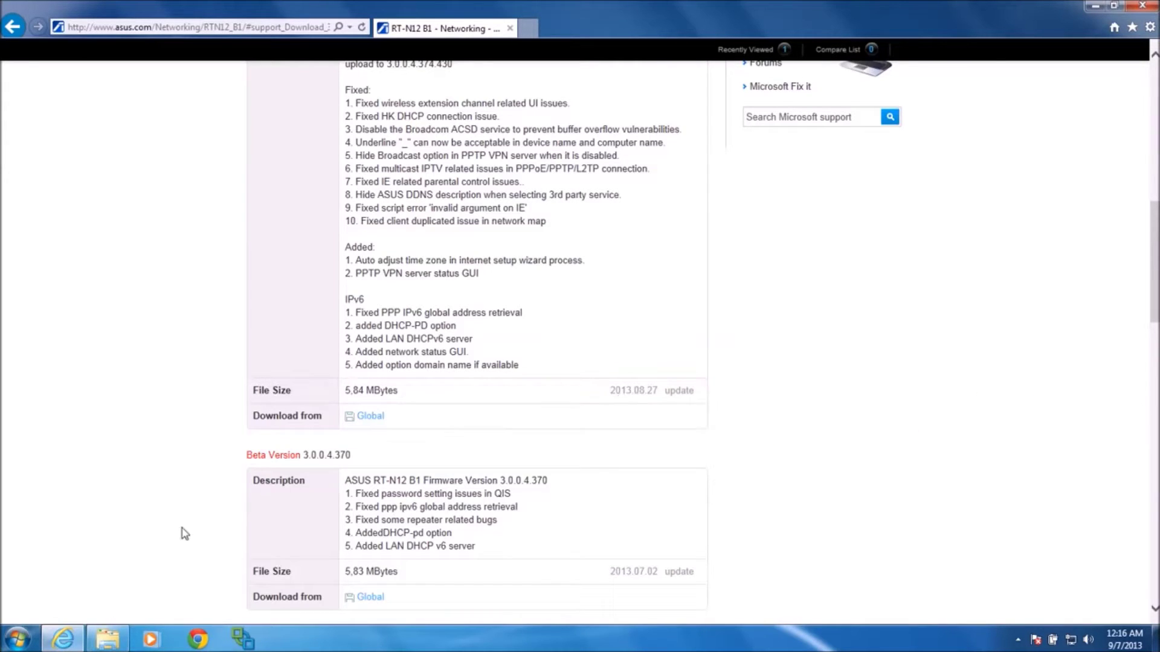
left_click(107, 639)
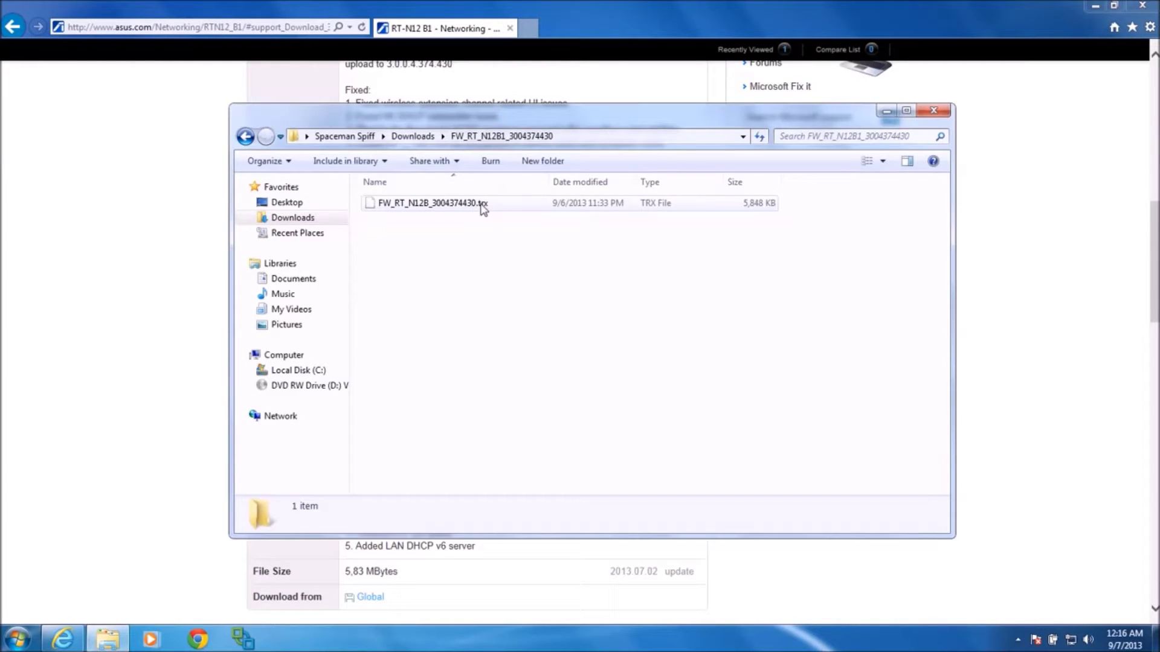
left_click(149, 178)
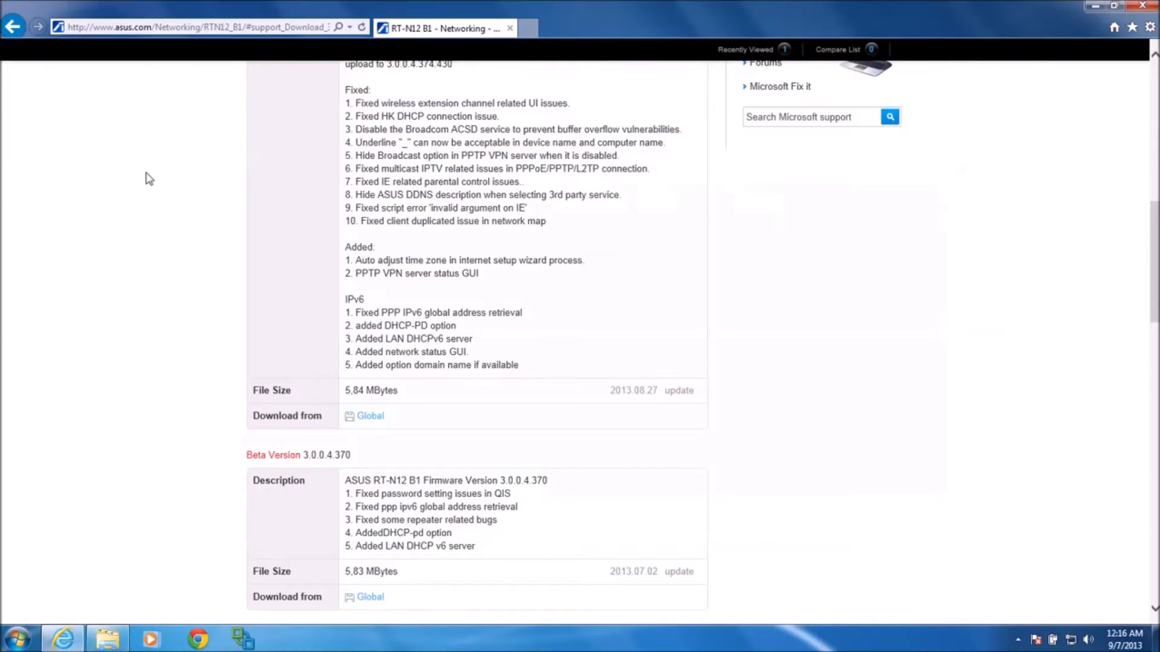
scroll(122, 176, "up", 5)
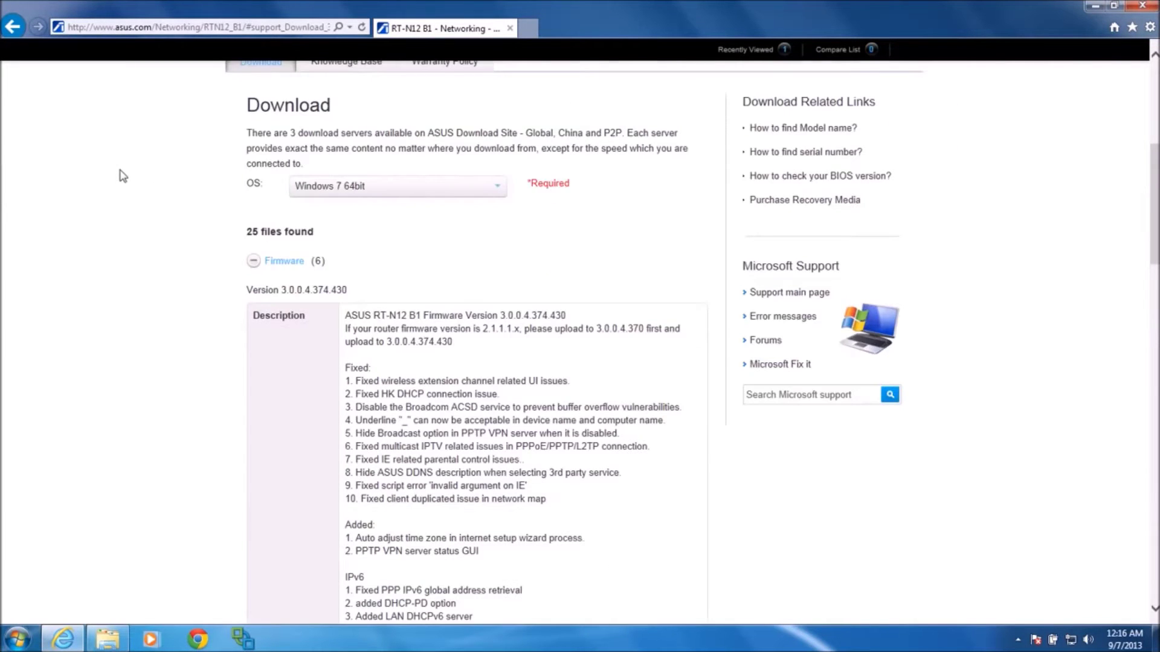
scroll(121, 176, "up", 6)
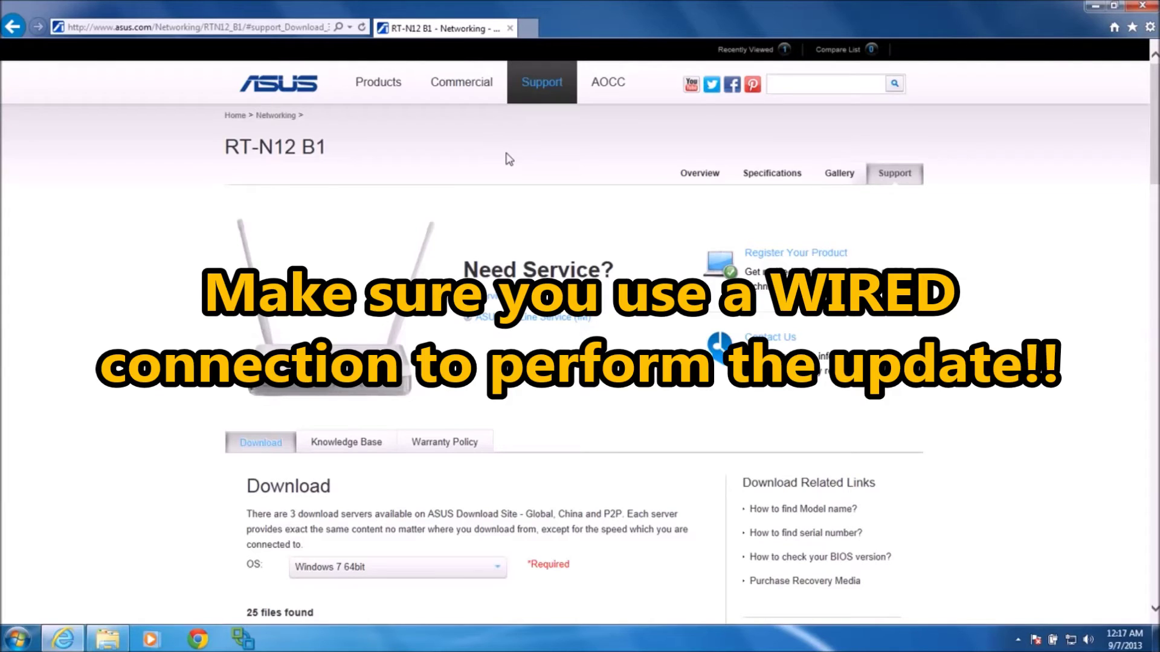
left_click(527, 28)
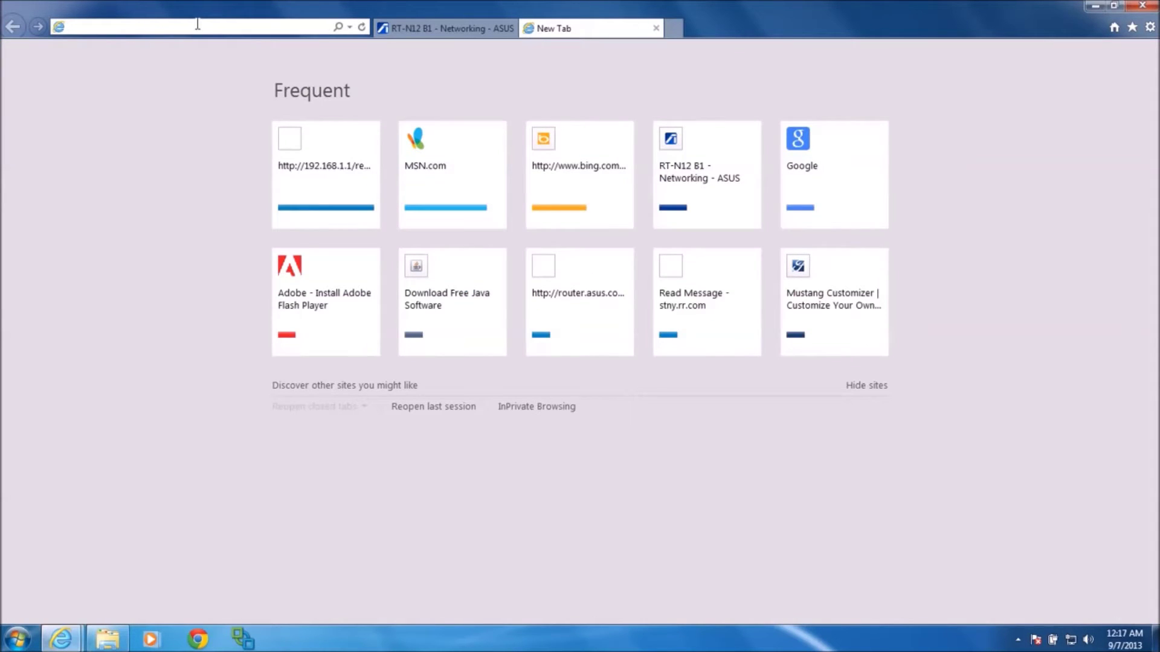
type("192.")
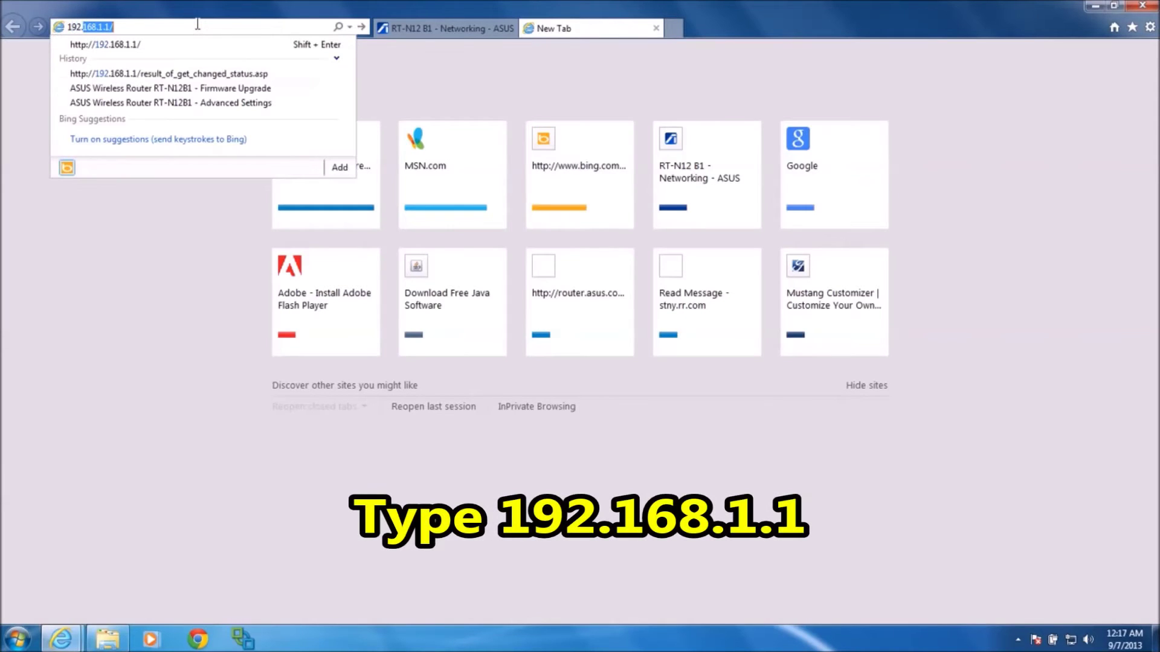
type("168")
key("Down")
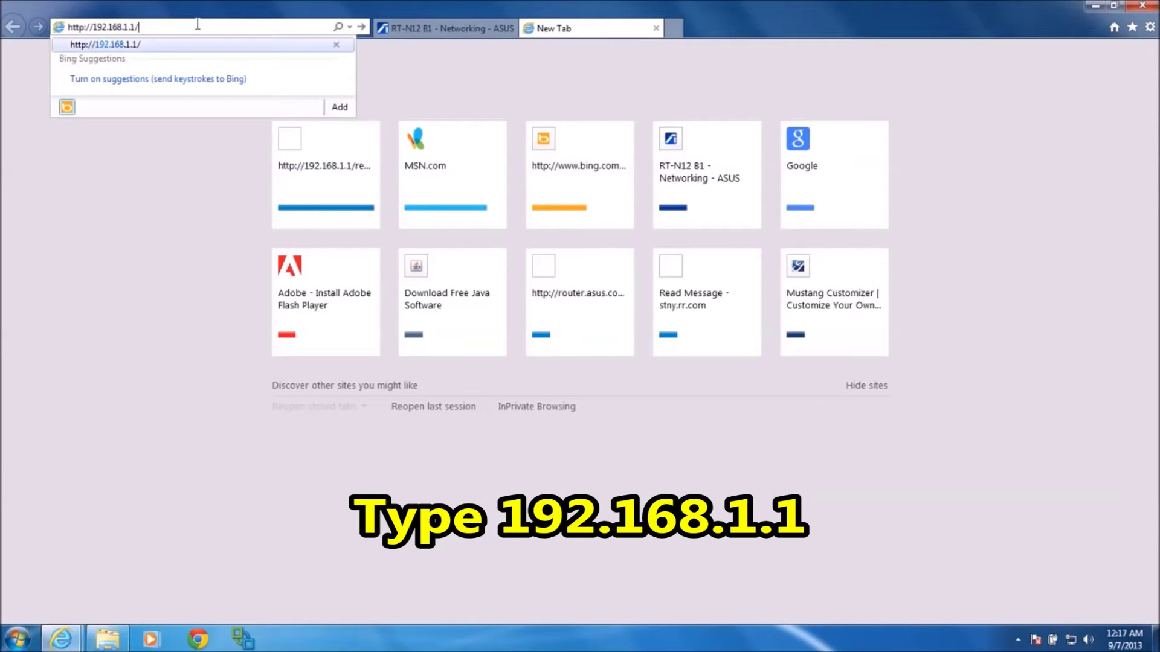
key("Return")
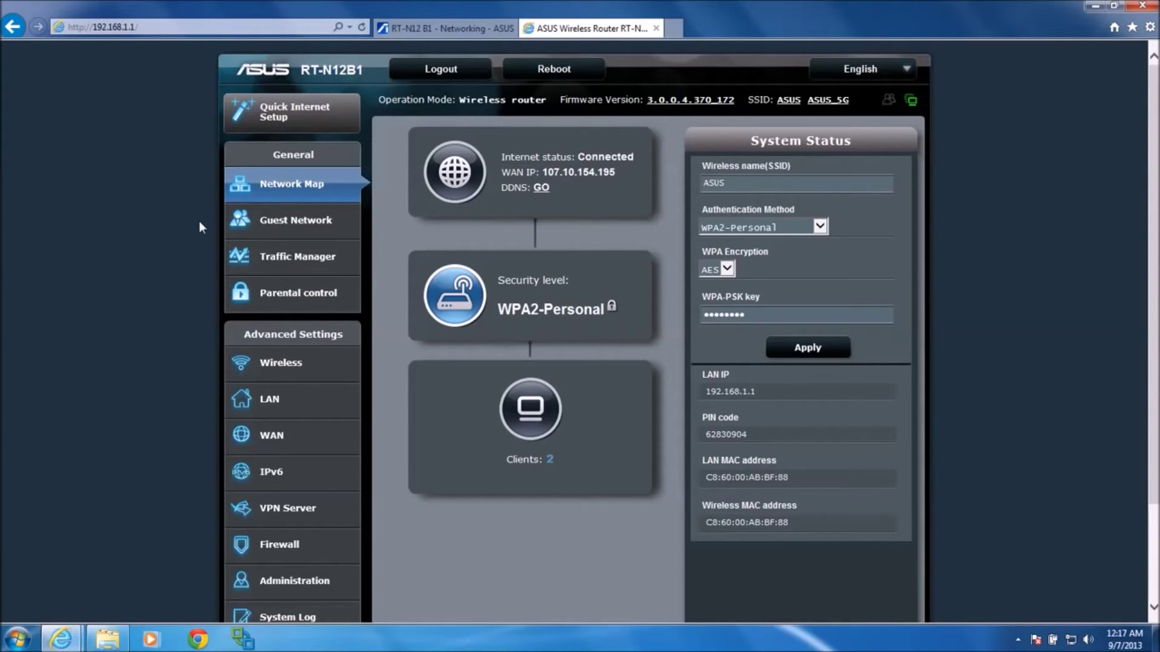
Step: Under Administration, view the Firmware Upgrade page, then the Restore/Save/Upload Setting page
scroll(200, 227, "down", 1)
scroll(199, 228, "up", 1)
scroll(201, 227, "down", 3)
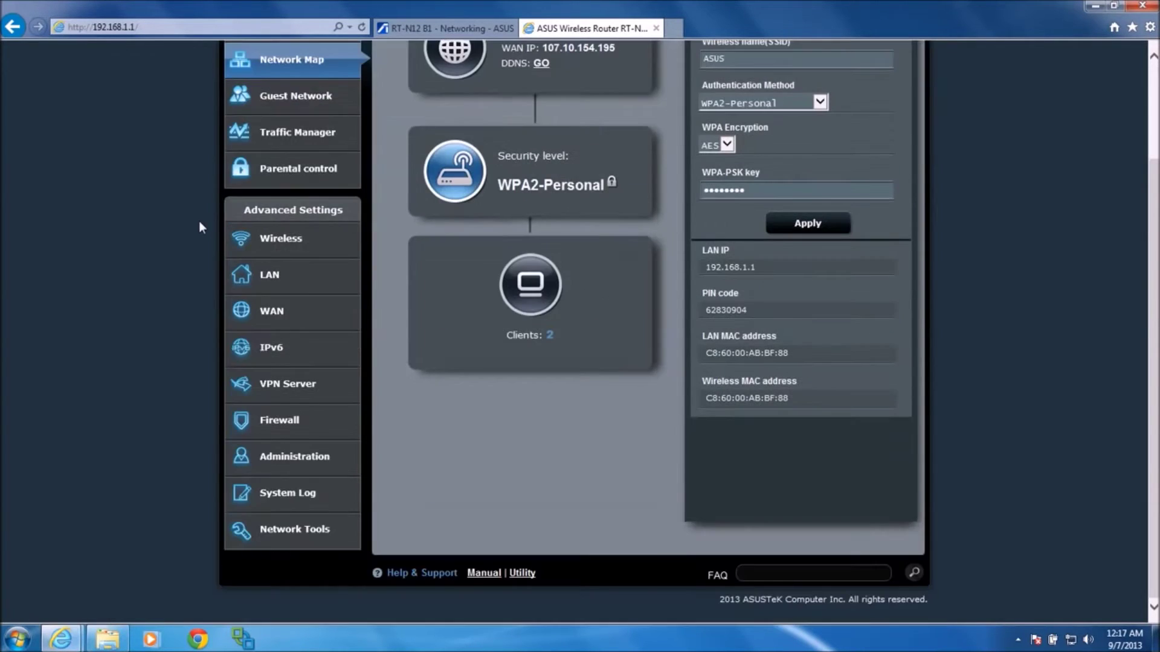
left_click(294, 456)
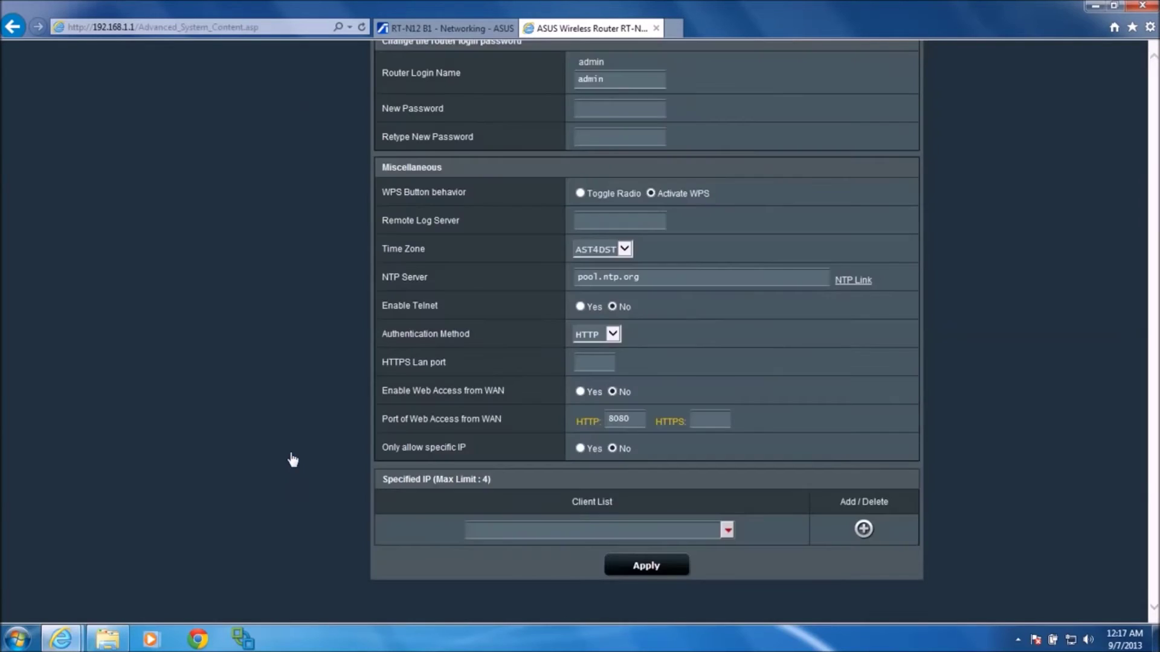
left_click(487, 129)
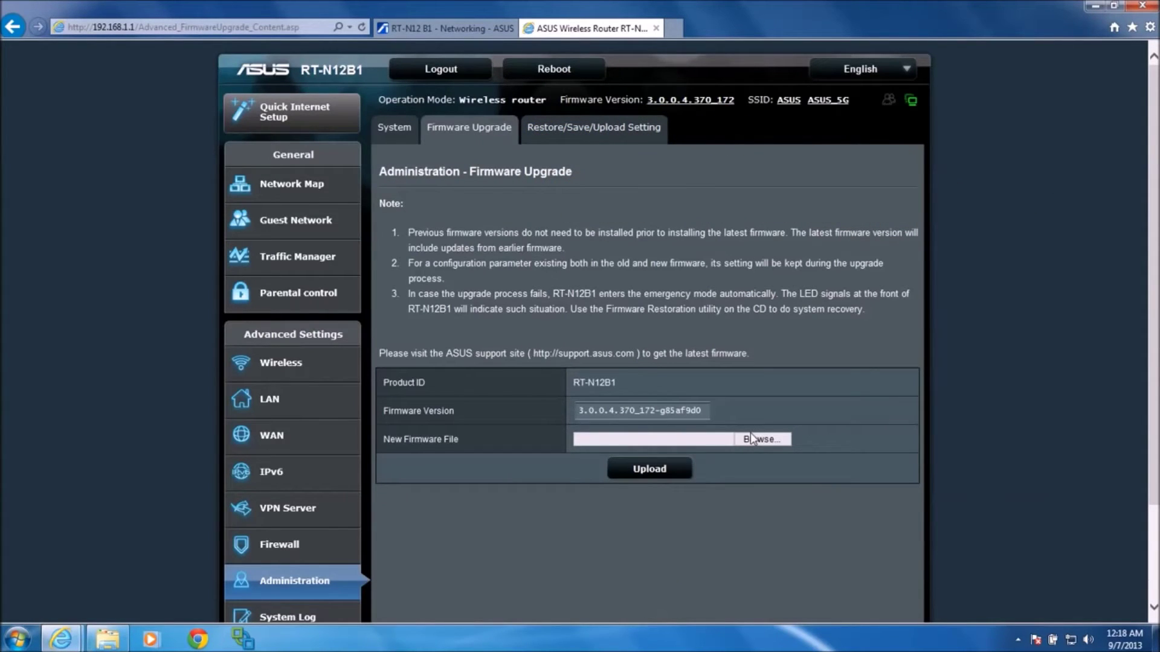
left_click(566, 140)
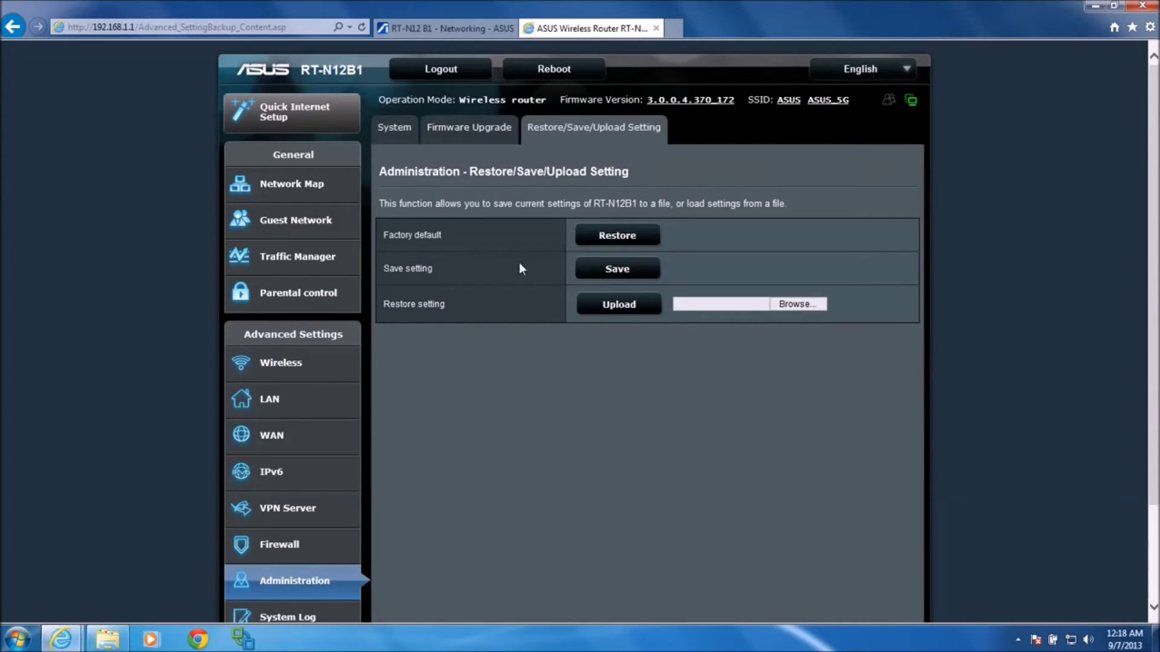
Step: On the Firmware Upgrade page, browse to the firmware folder and select FW_RT_N12B_3004374430.trx
left_click(468, 127)
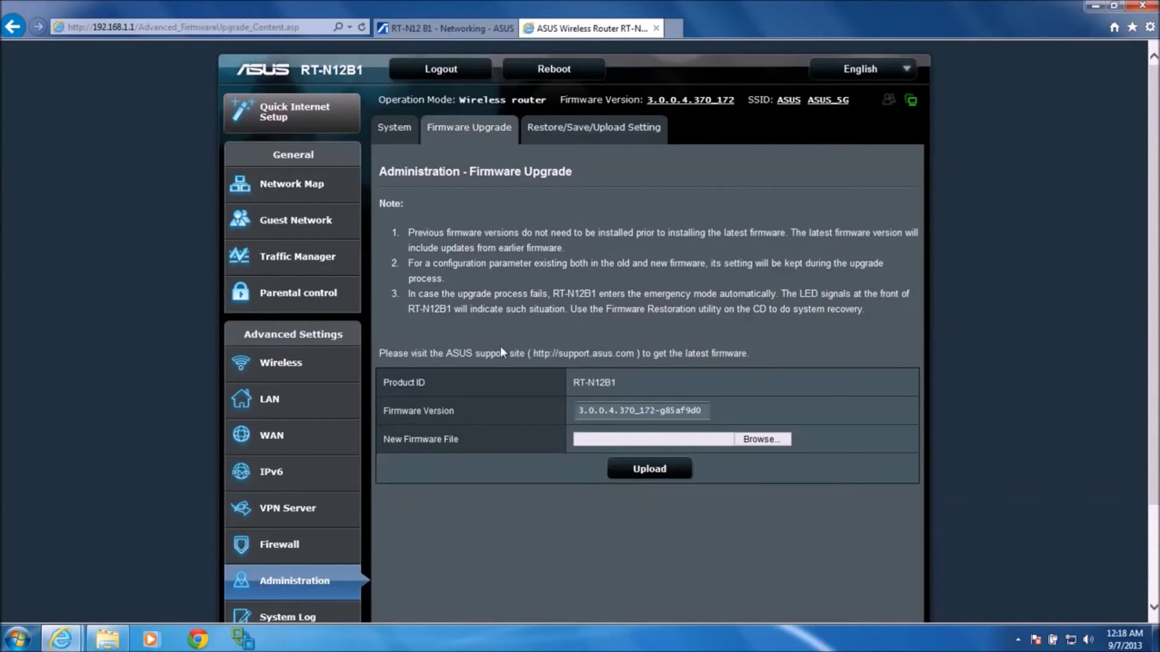
left_click(764, 441)
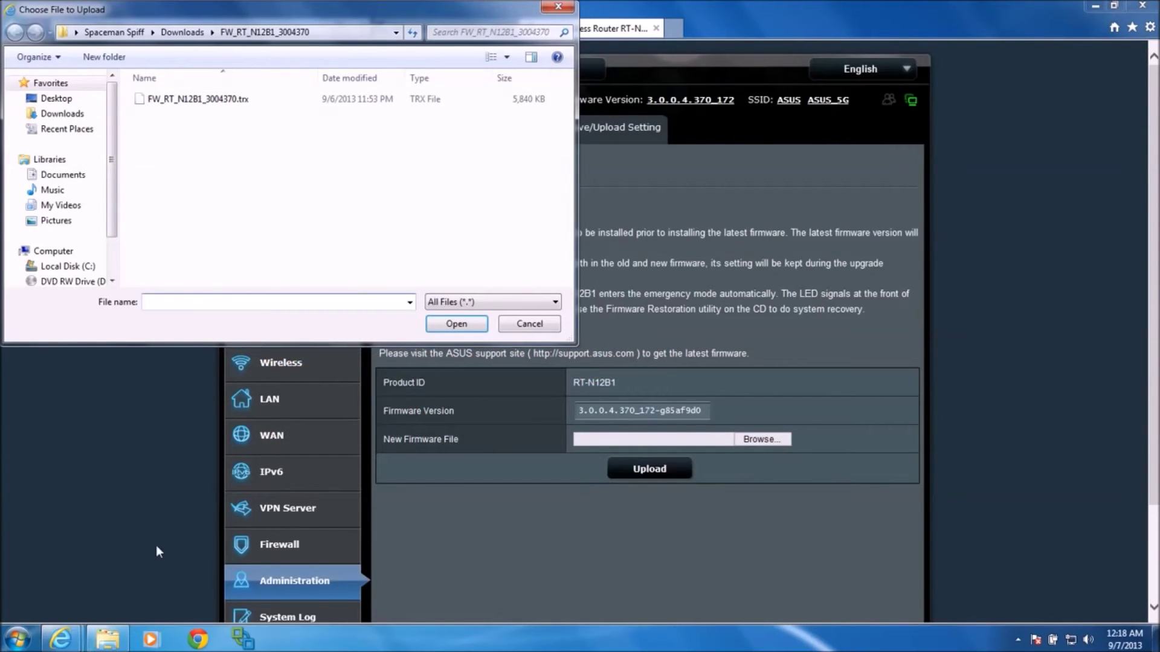
left_click(99, 644)
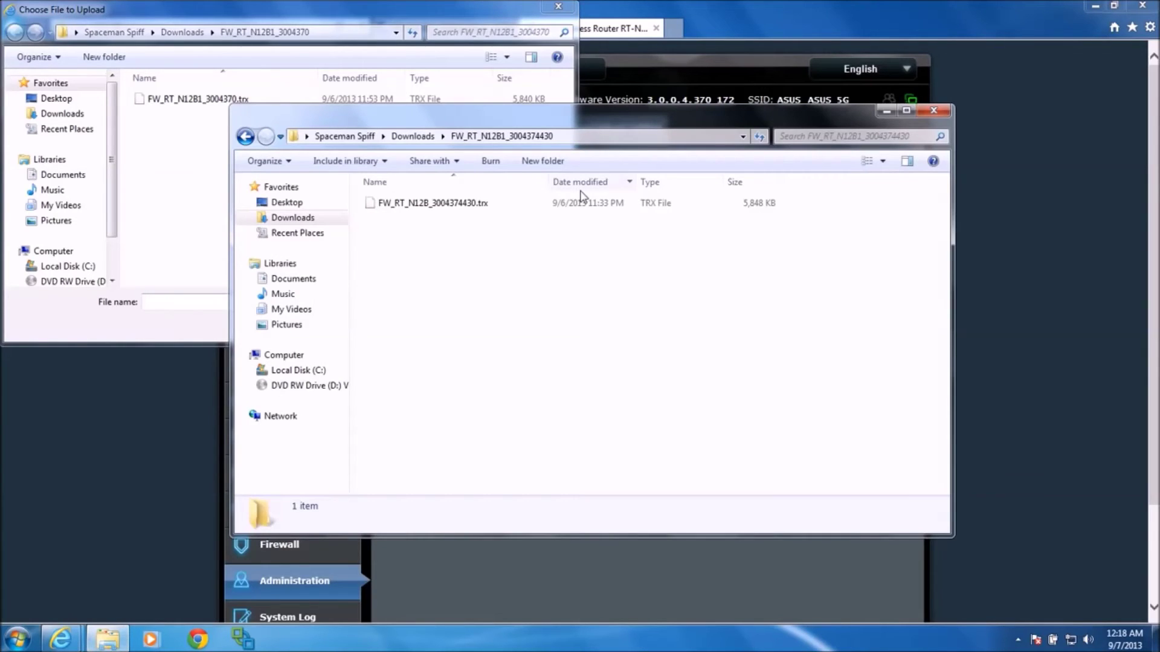
left_click(560, 137)
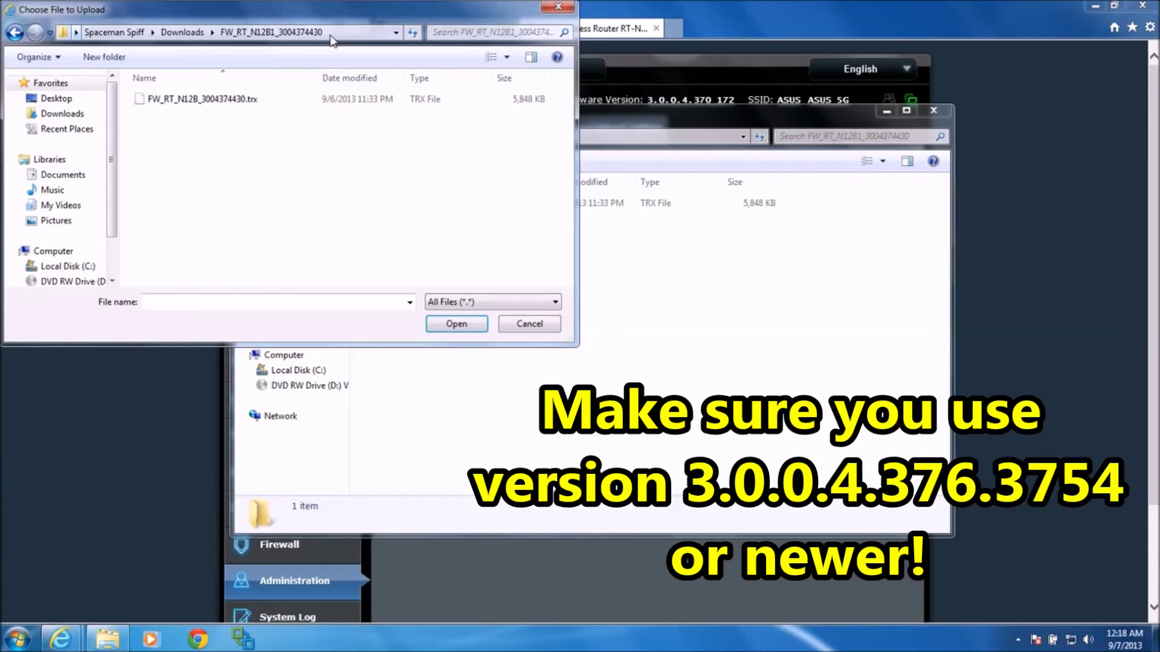
left_click(237, 101)
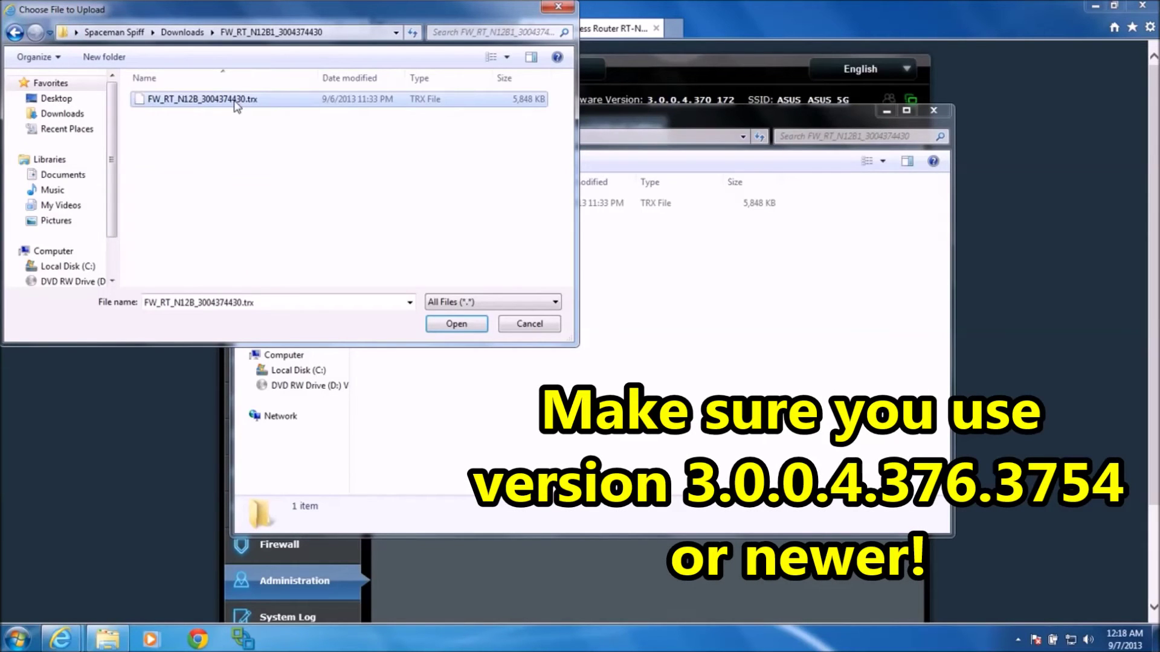
Step: Confirm the .trx file and upload it, leaving the router on firmware 3.0.0.4.374_430
left_click(456, 323)
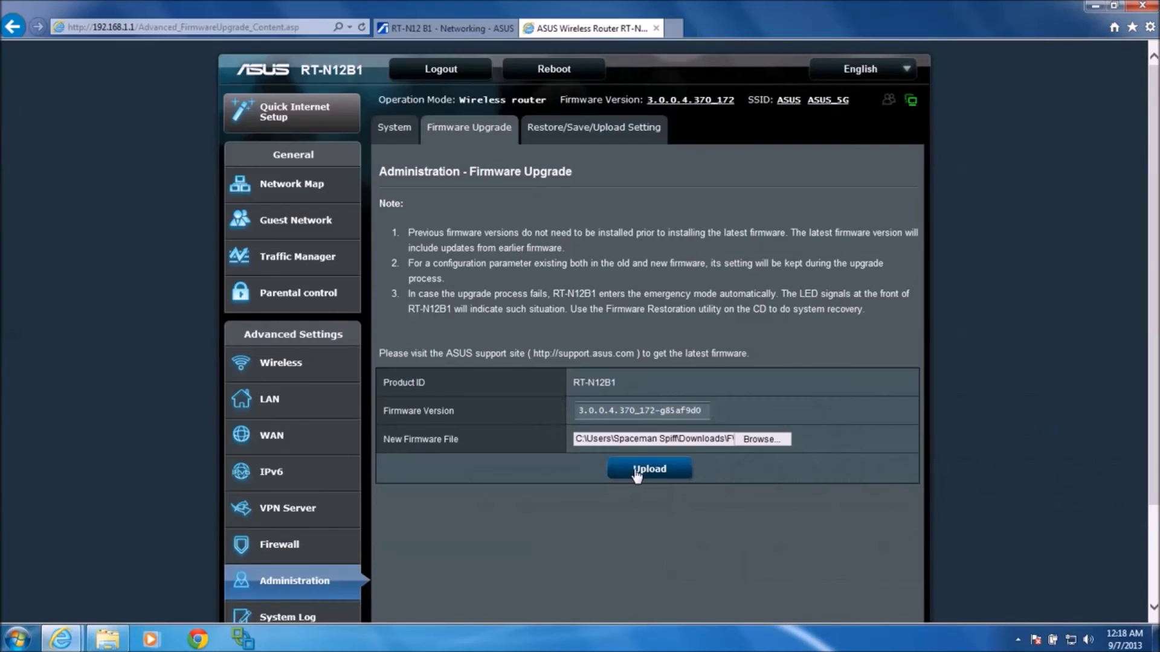
left_click(636, 473)
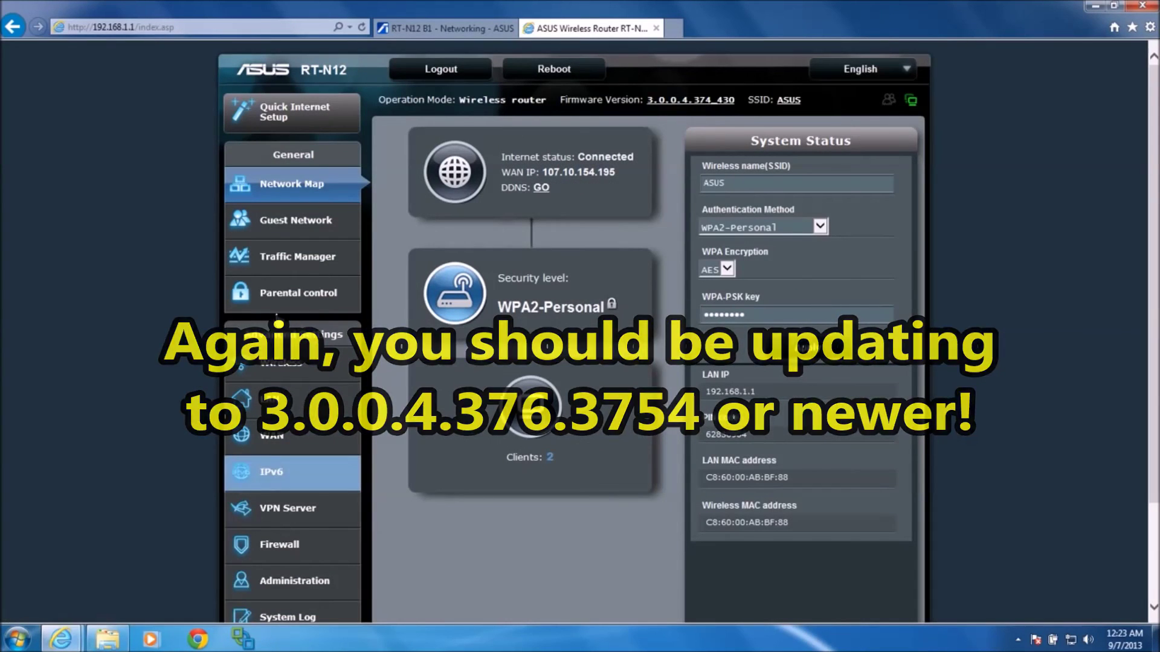
scroll(86, 284, "down", 1)
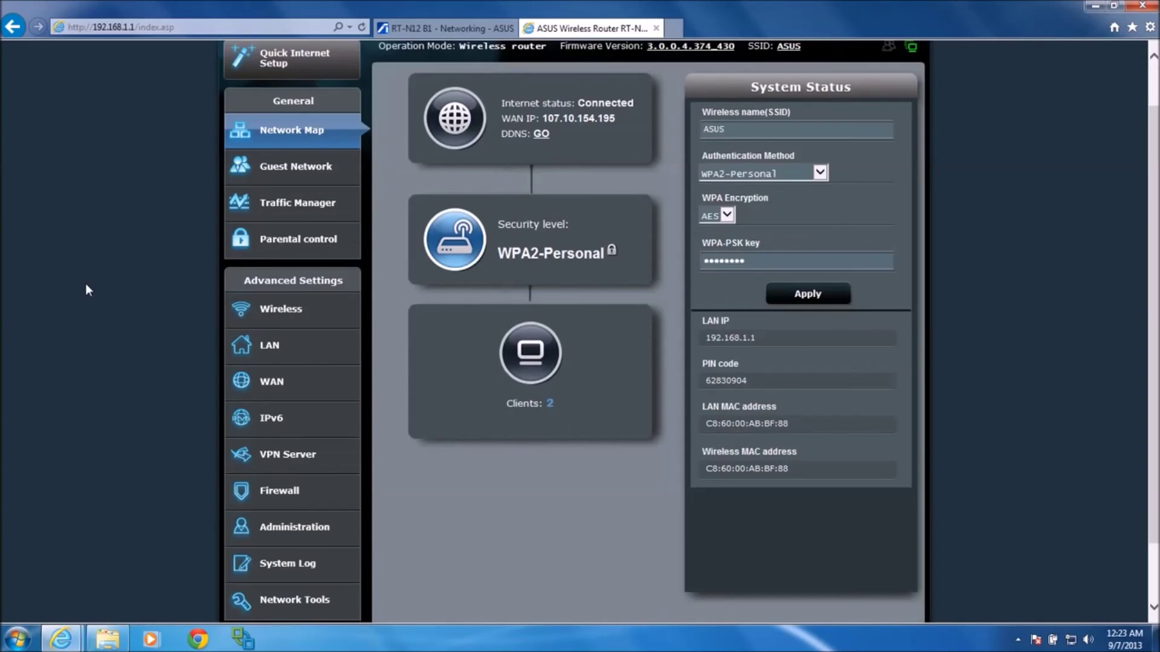